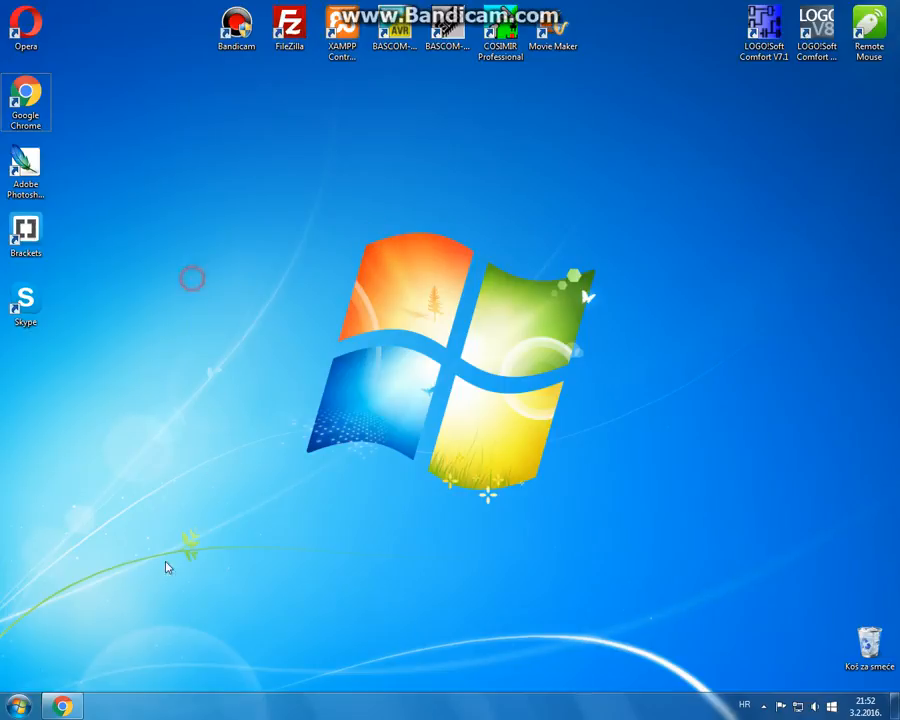
# Switch to Google Chrome and download Python 2.7.11 for Windows from the python.org downloads page.
pyautogui.click(60, 704)
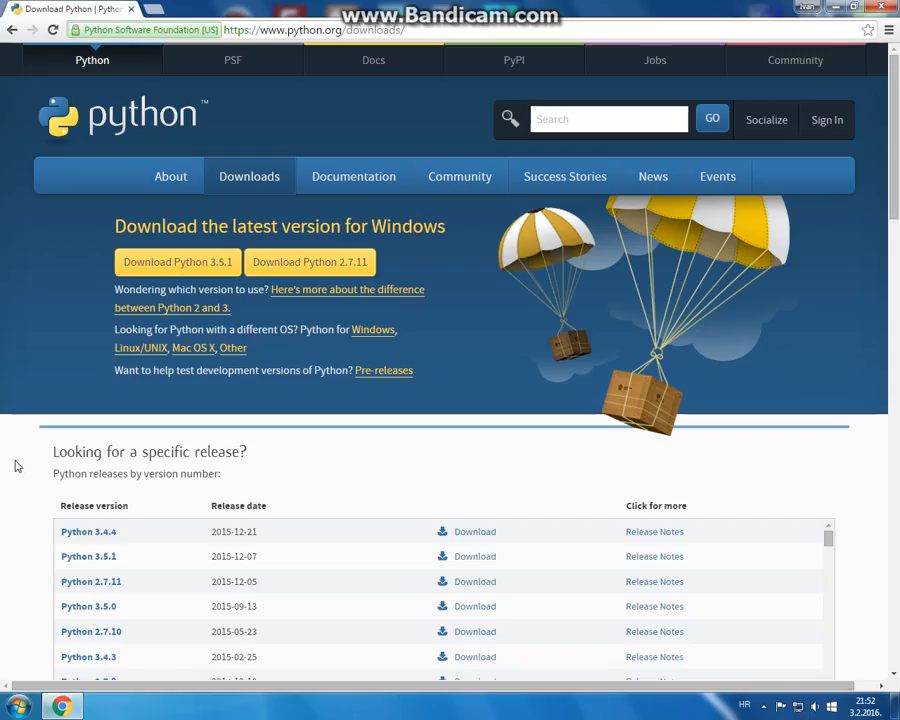
pyautogui.click(229, 29)
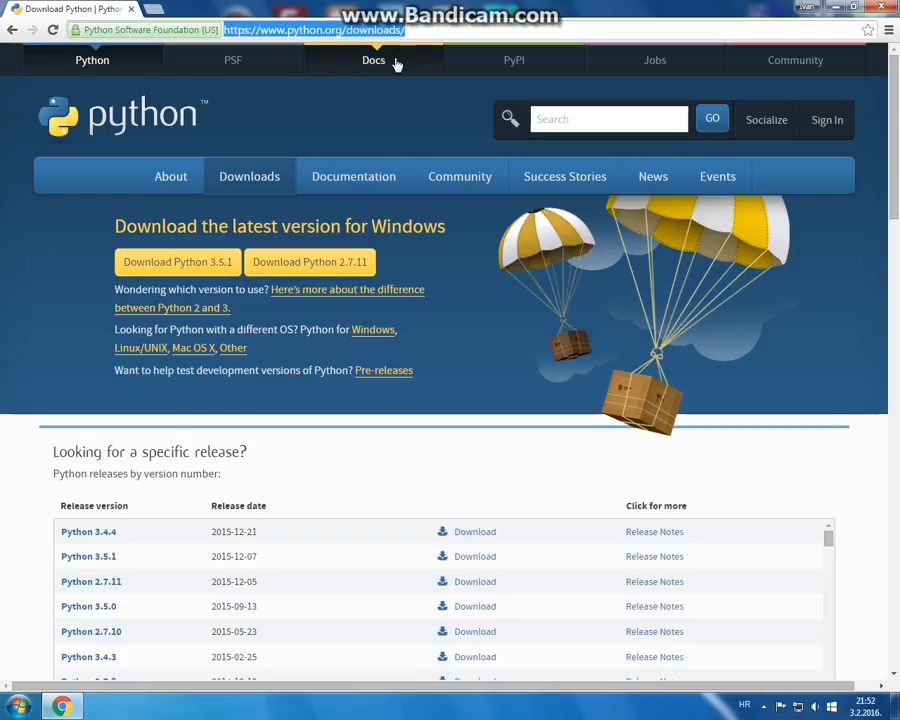
pyautogui.click(418, 465)
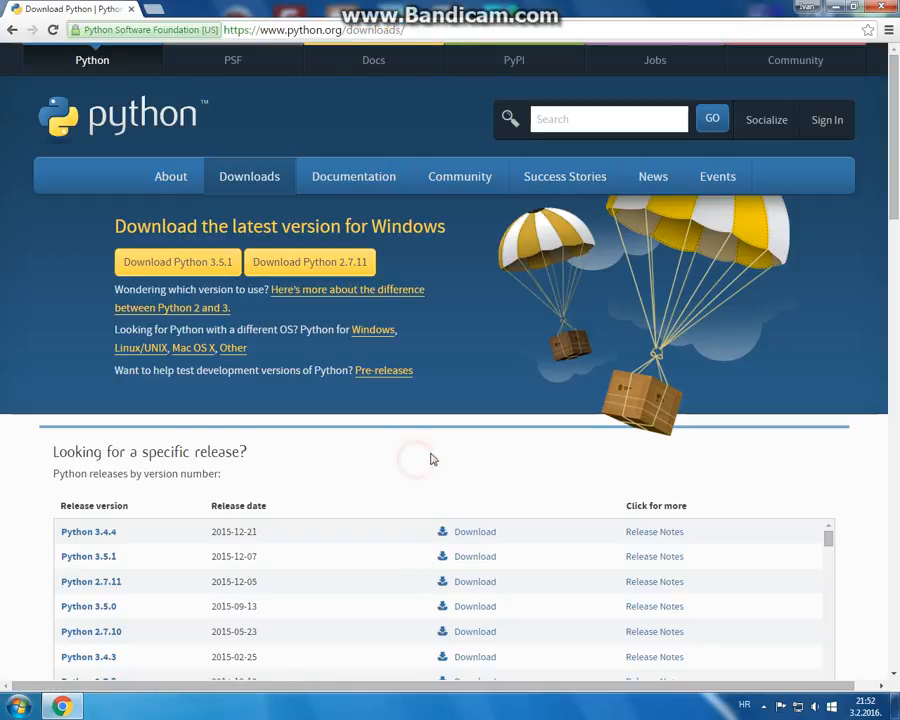
pyautogui.scroll(-2, 466, 372)
pyautogui.scroll(-4, 248, 470)
pyautogui.moveTo(113, 226); pyautogui.dragTo(445, 227)
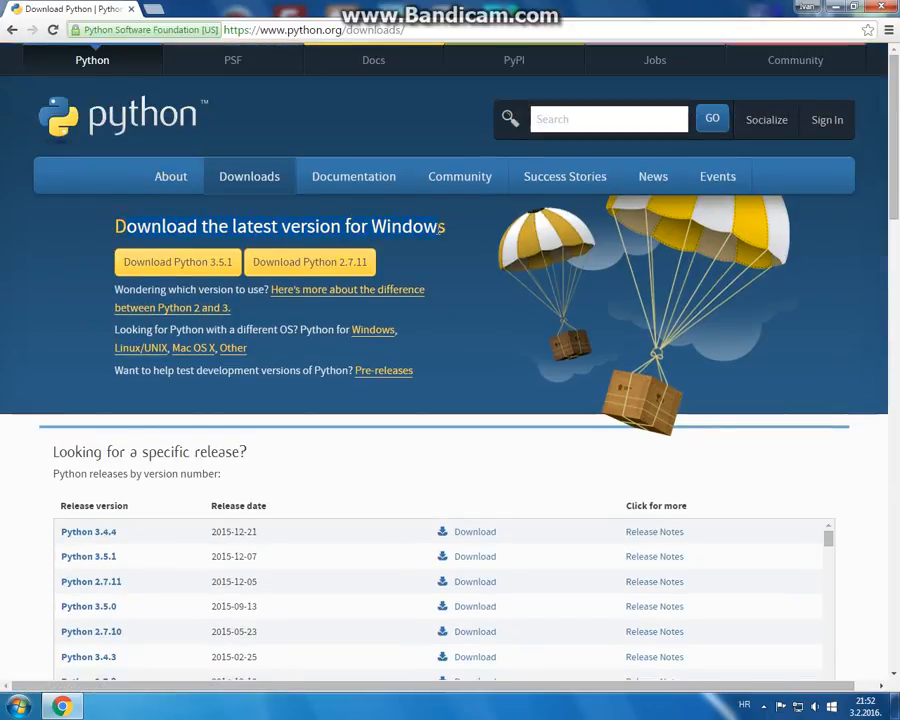
pyautogui.click(437, 228)
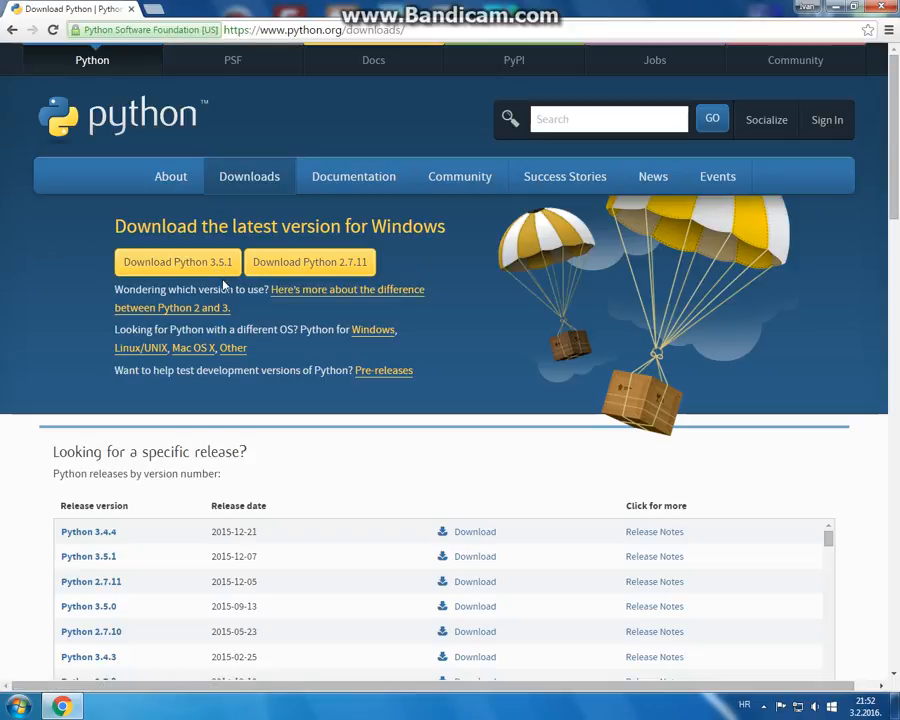
pyautogui.click(341, 271)
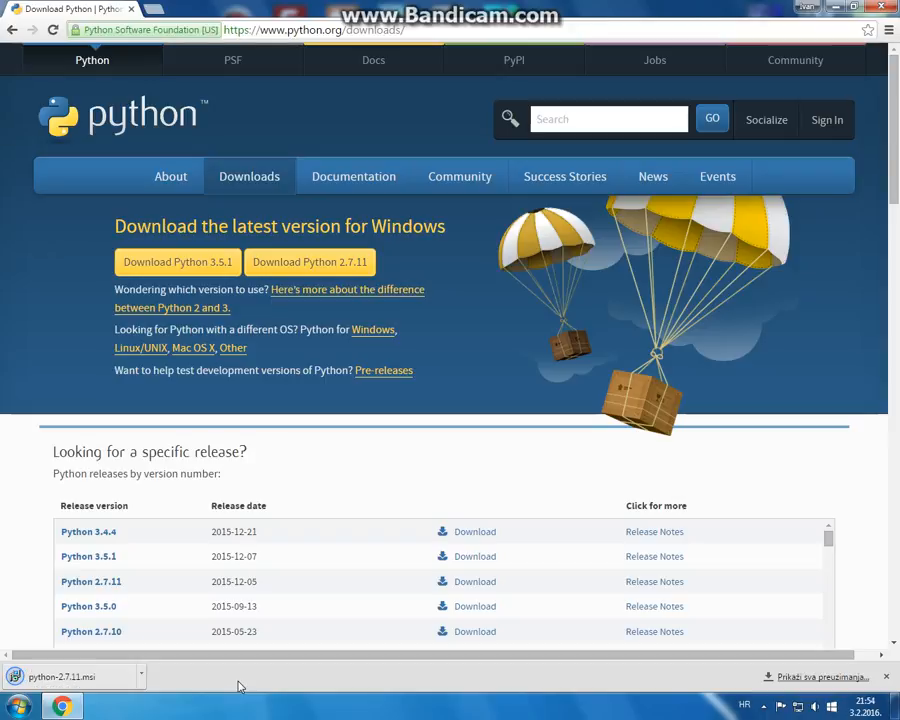
# Run the downloaded python-2.7.11.msi and start installing for all users into D:\Python27\ with the default features.
pyautogui.click(103, 679)
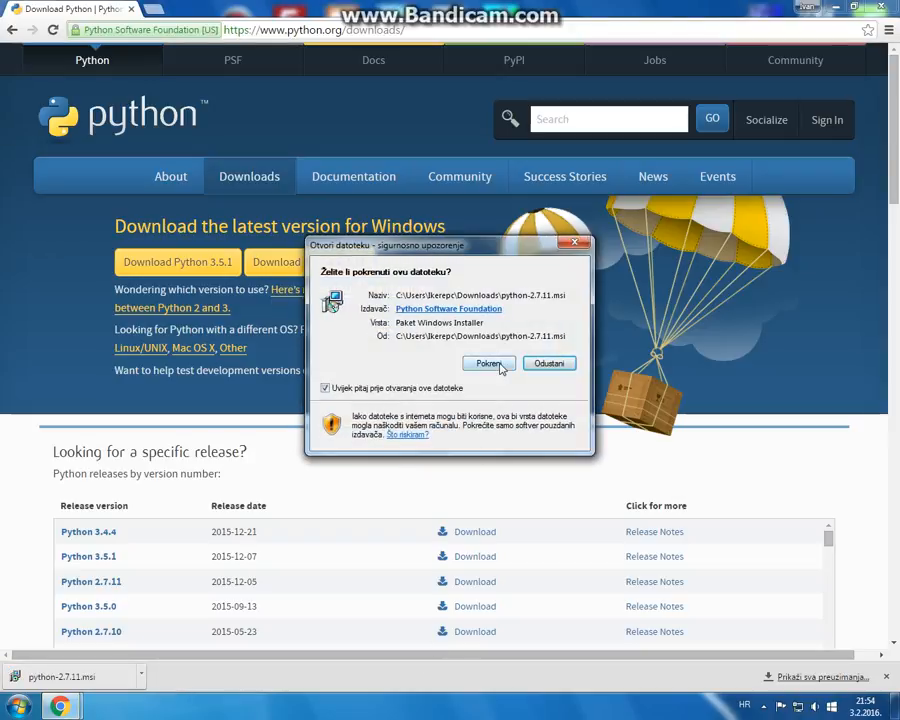
pyautogui.click(489, 364)
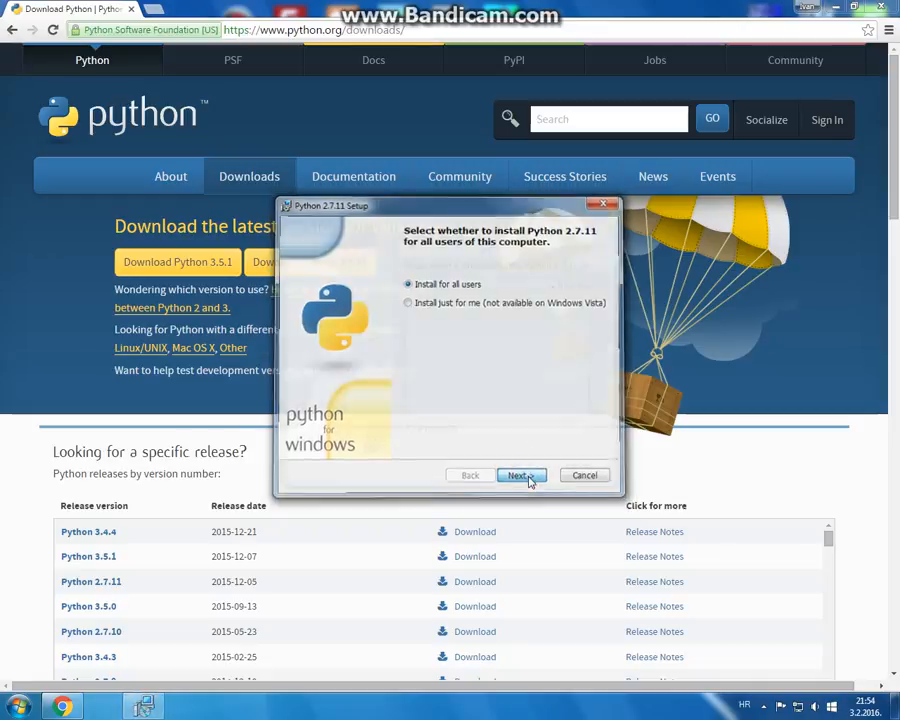
pyautogui.click(521, 477)
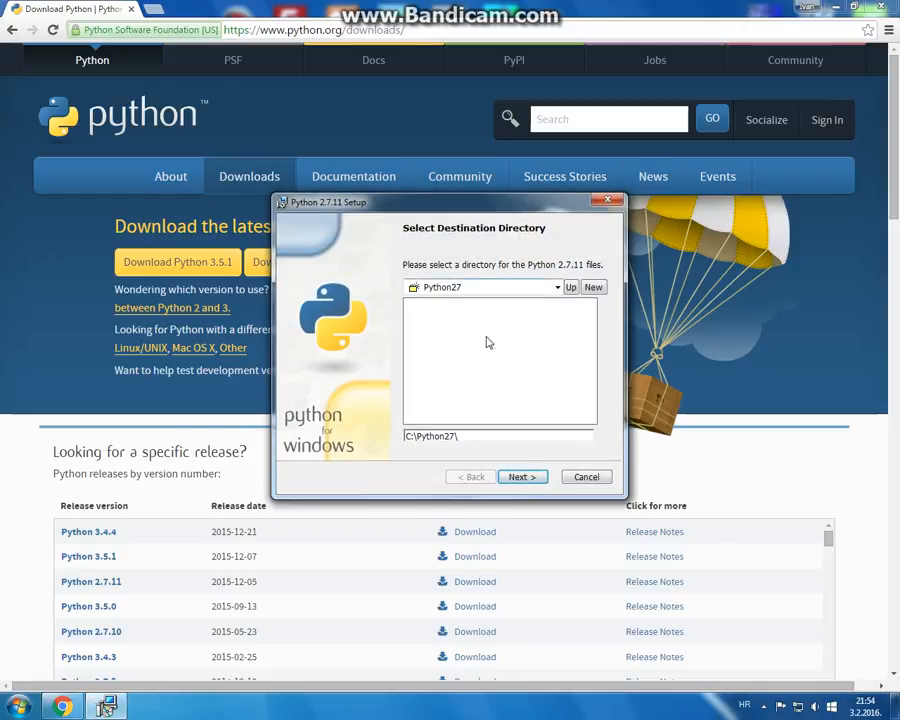
pyautogui.moveTo(412, 436); pyautogui.dragTo(406, 436)
pyautogui.write('D')
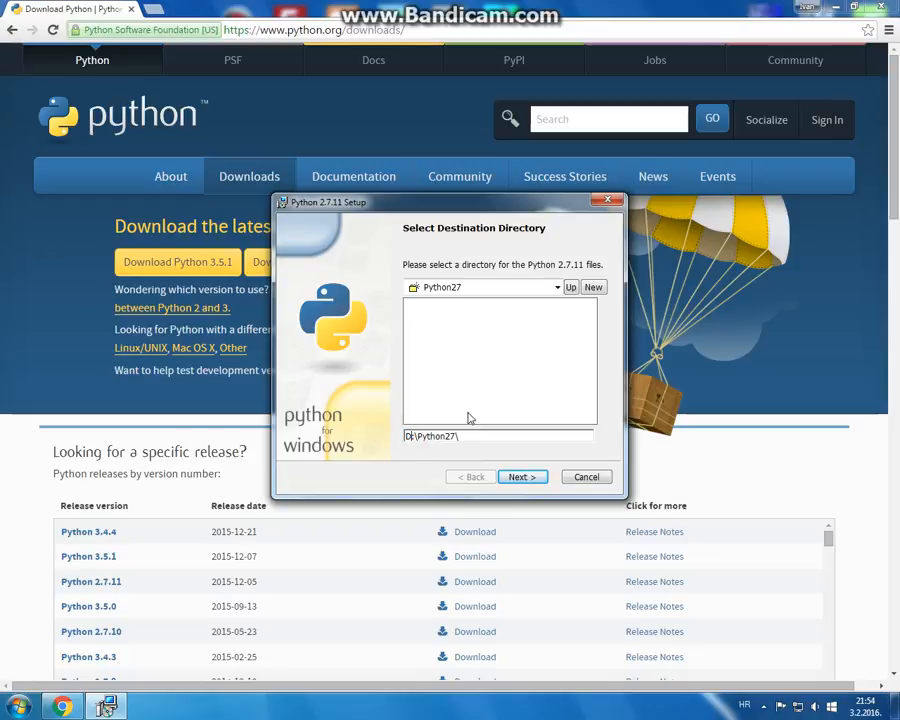
pyautogui.click(533, 480)
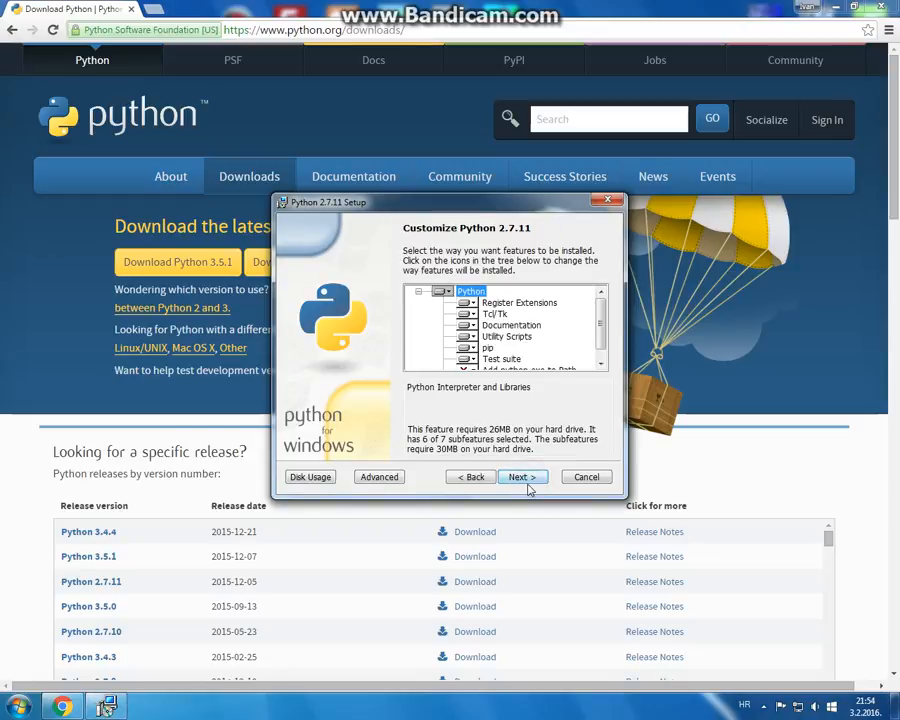
pyautogui.click(523, 477)
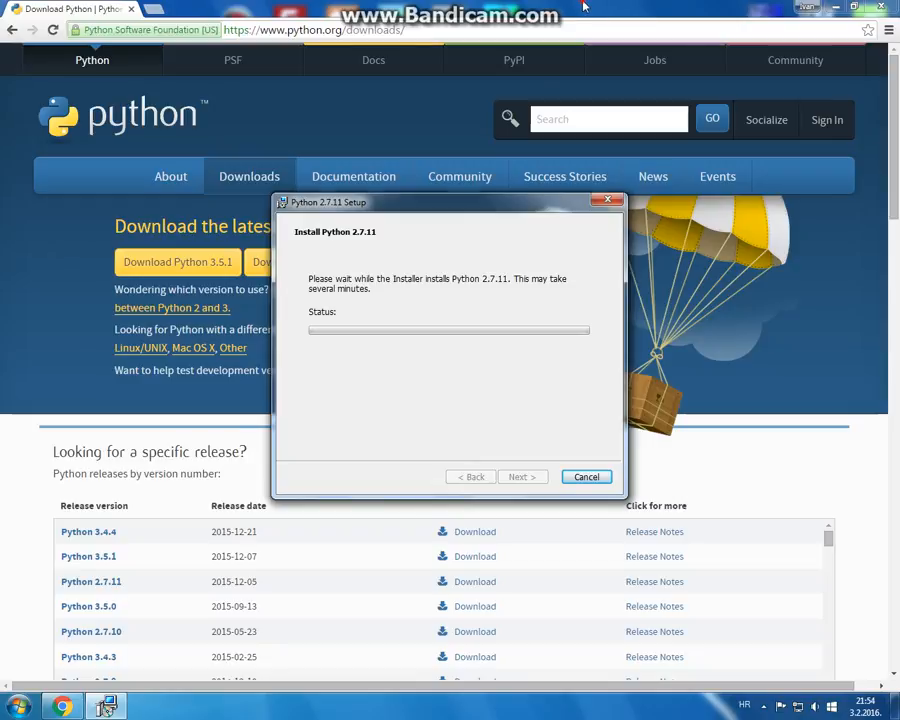
# Close the browser and complete the Python 2.7.11 setup, allowing the program to install software on the computer.
pyautogui.click(893, 5)
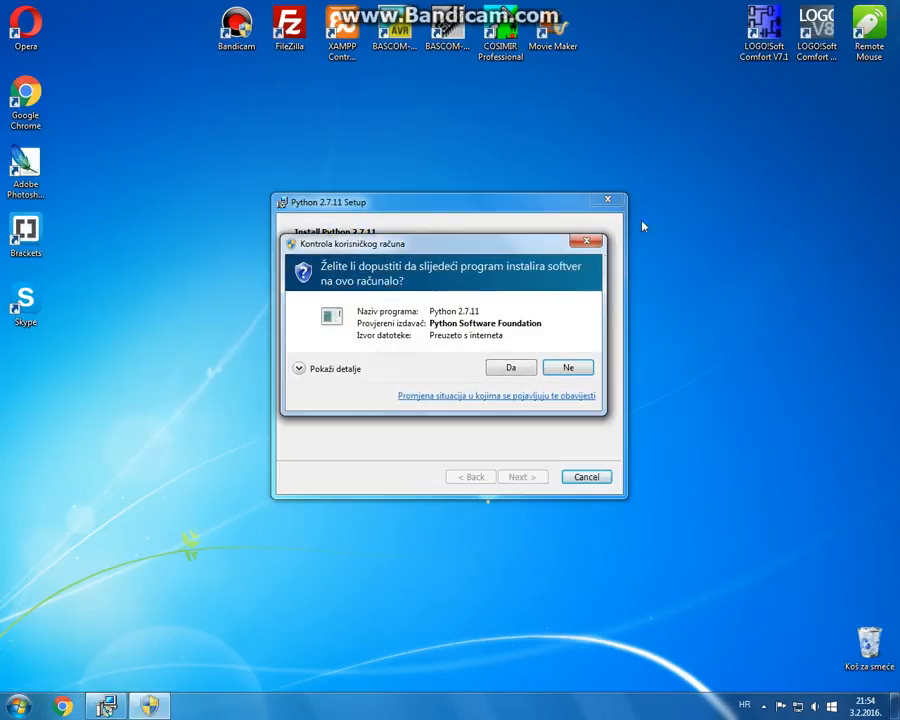
pyautogui.click(511, 369)
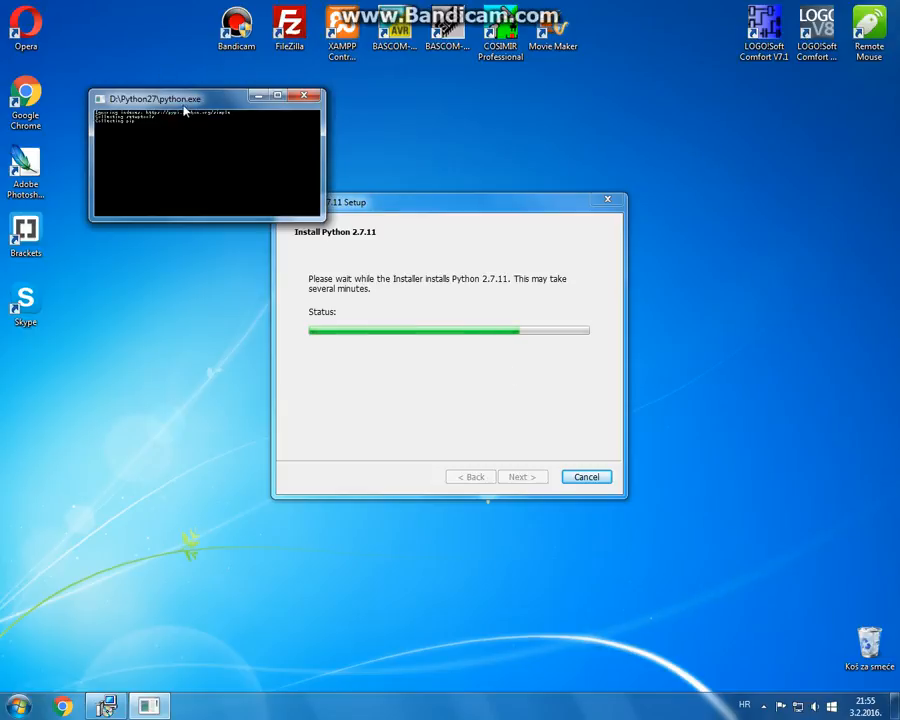
pyautogui.moveTo(187, 108); pyautogui.dragTo(168, 90)
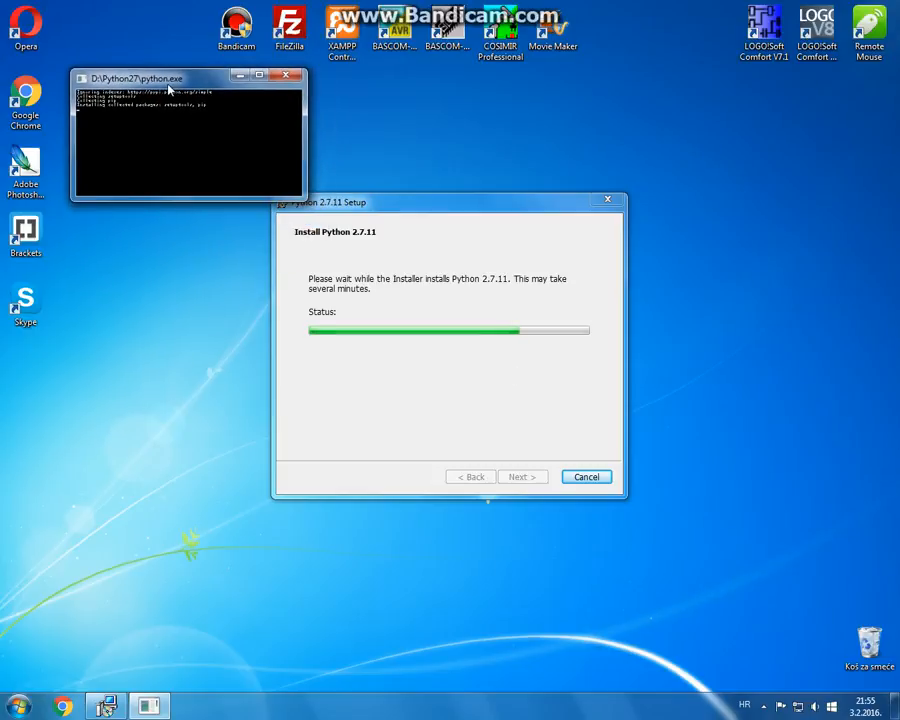
pyautogui.moveTo(356, 213); pyautogui.dragTo(374, 243)
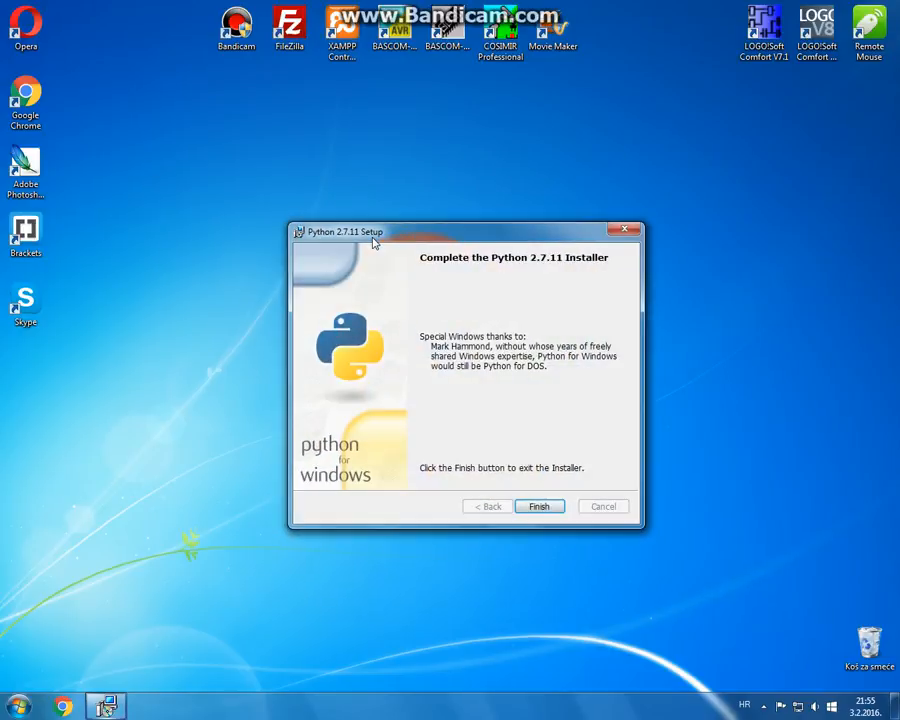
pyautogui.click(542, 505)
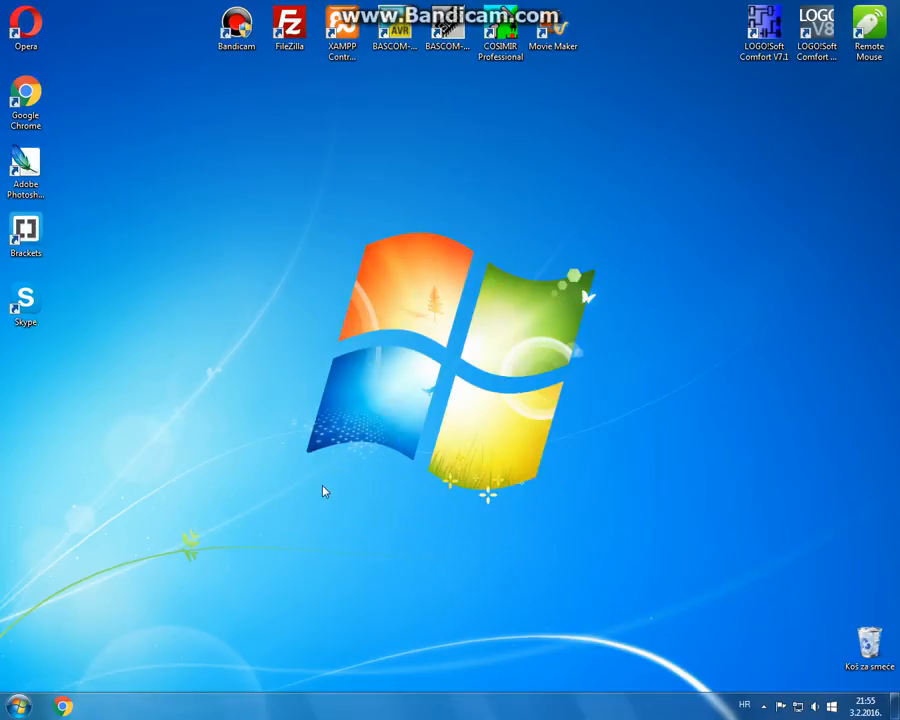
# Search the computer for python, create a desktop shortcut to IDLE (Python GUI) and place it beside the Movie Maker icon.
pyautogui.press('super')
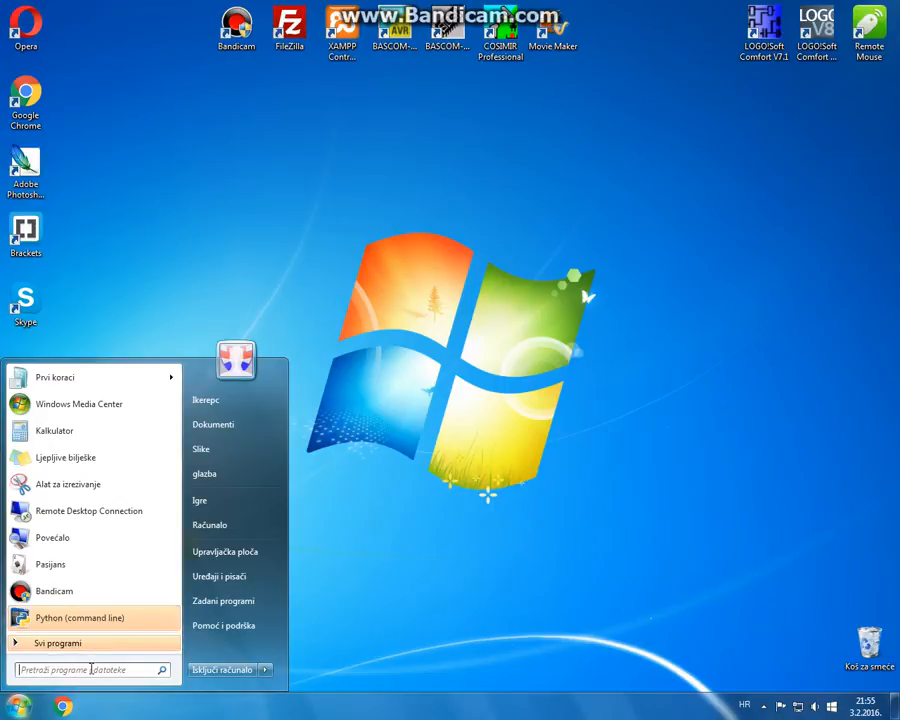
pyautogui.click(86, 669)
pyautogui.write('python')
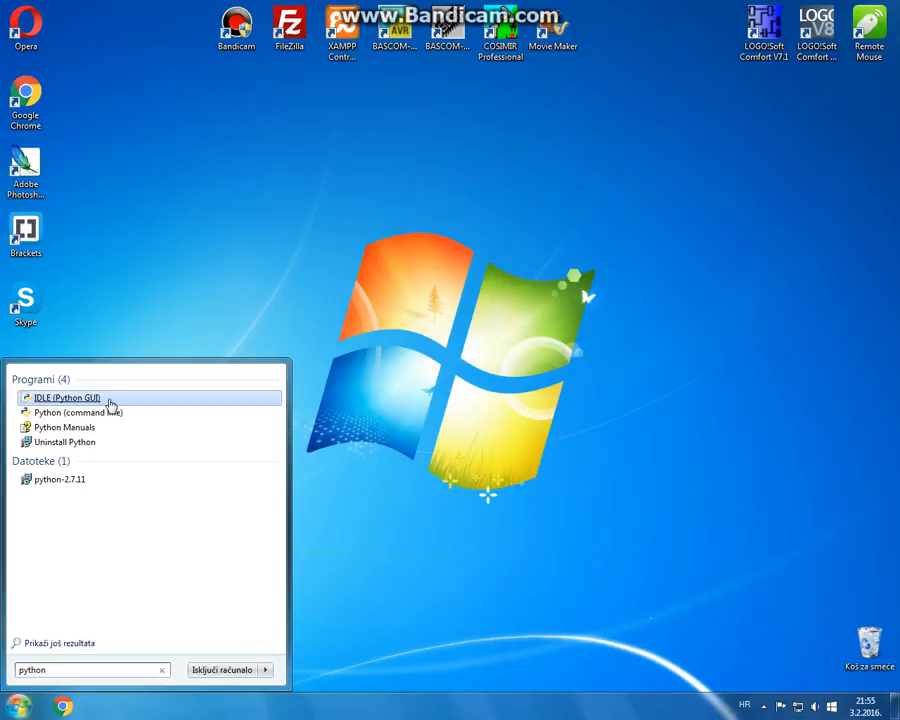
pyautogui.rightClick(77, 398)
pyautogui.moveTo(198, 310)
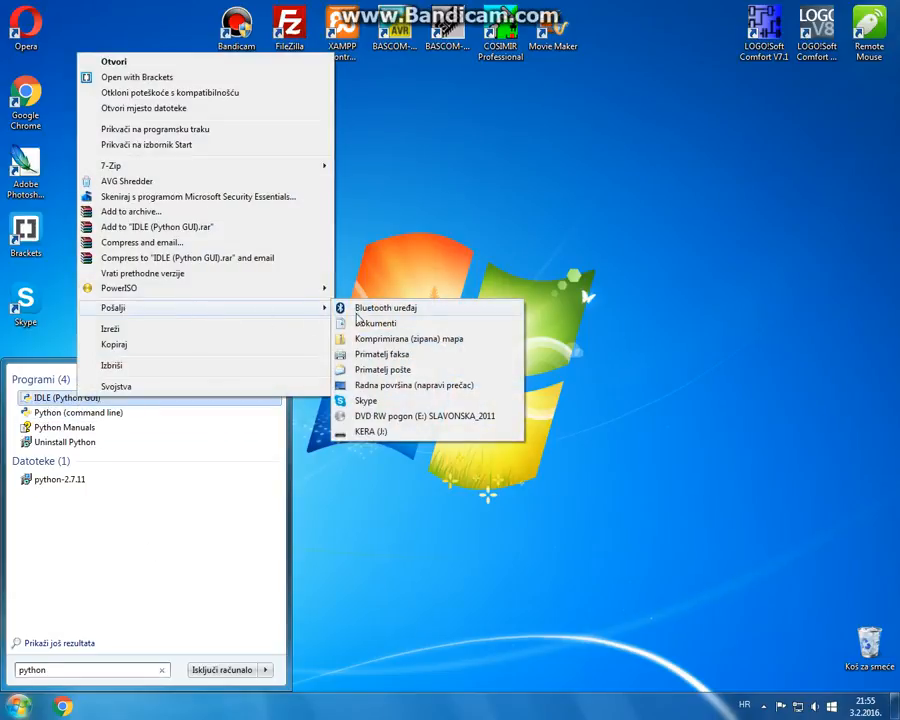
pyautogui.click(428, 384)
pyautogui.click(418, 378)
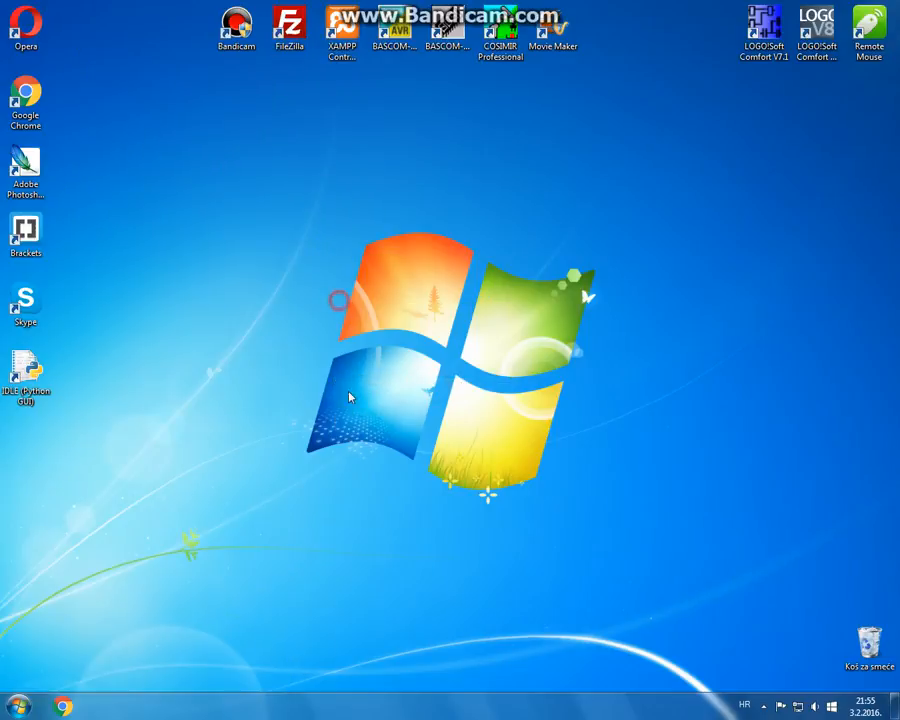
pyautogui.moveTo(35, 372); pyautogui.dragTo(608, 35)
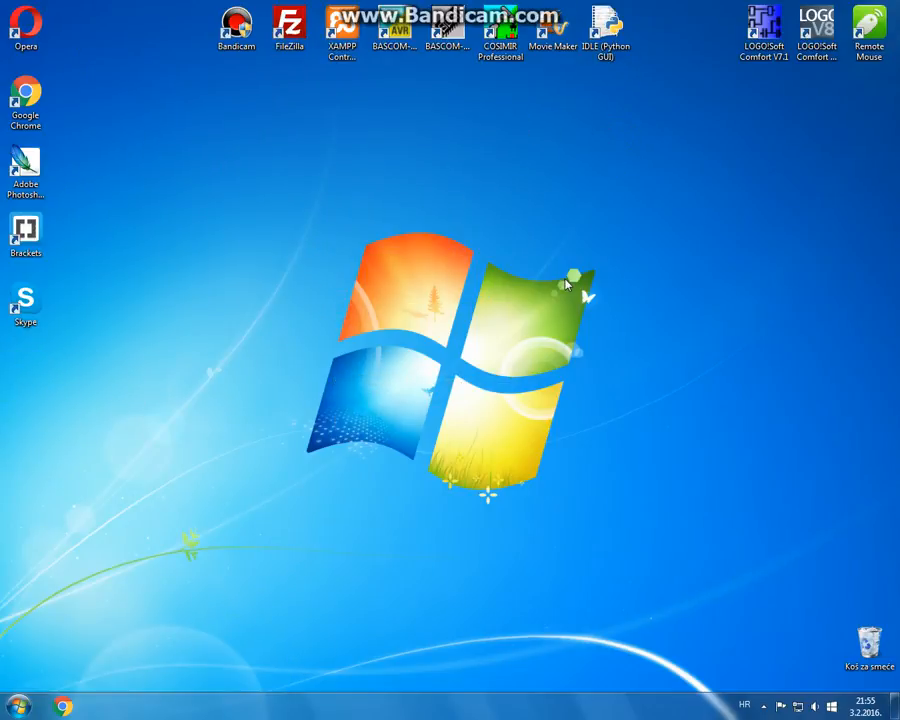
pyautogui.doubleClick(608, 32)
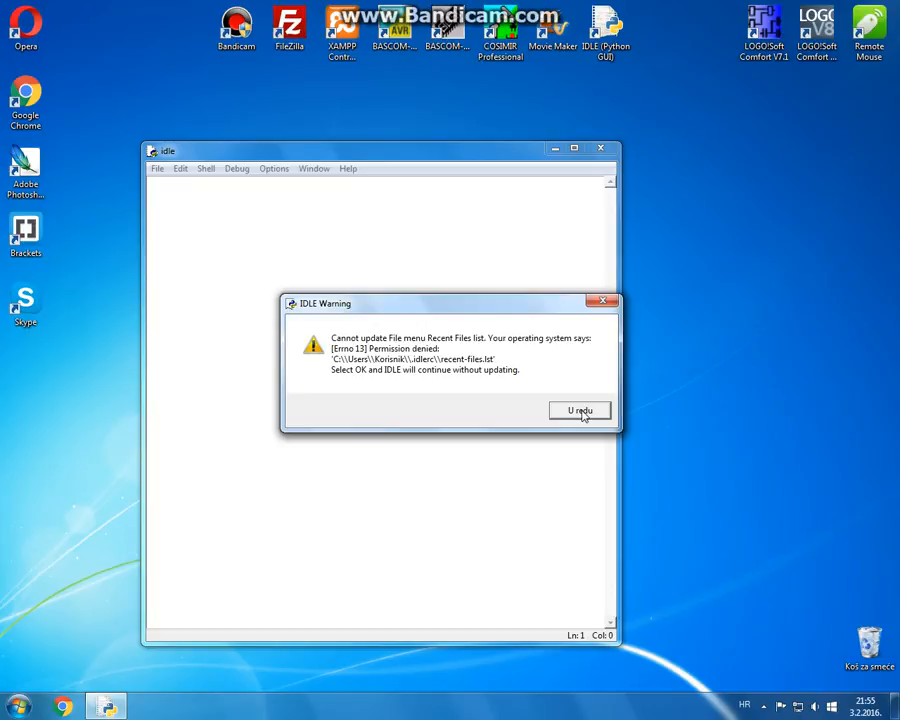
pyautogui.click(580, 411)
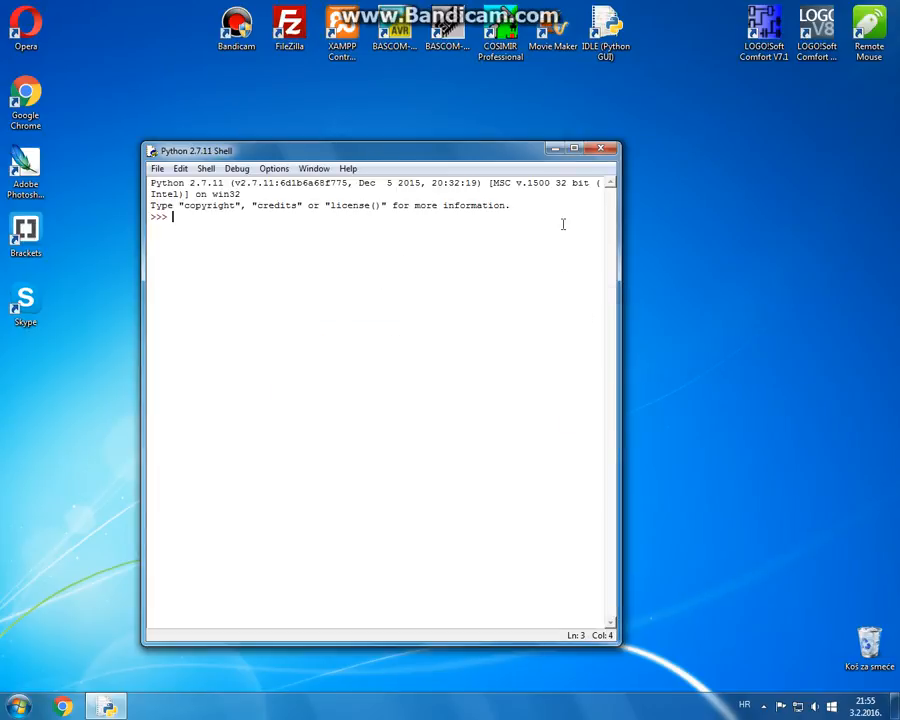
pyautogui.click(607, 151)
# Open IDLE from its desktop shortcut, dismissing the warning, and run print 'Uspješno smo inastalirali Python' in the shell.
pyautogui.doubleClick(606, 32)
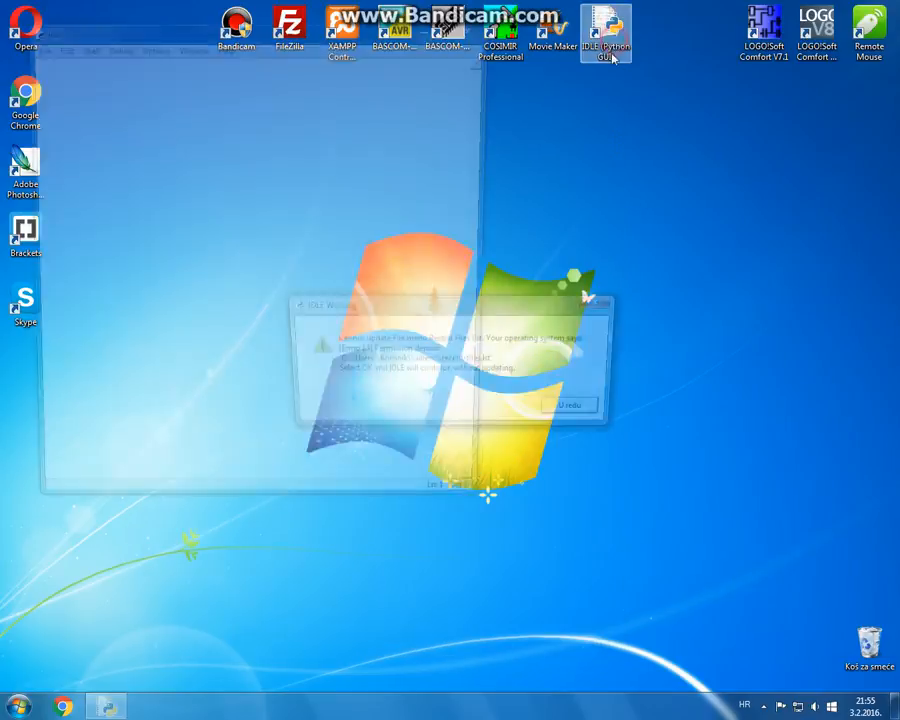
pyautogui.click(576, 411)
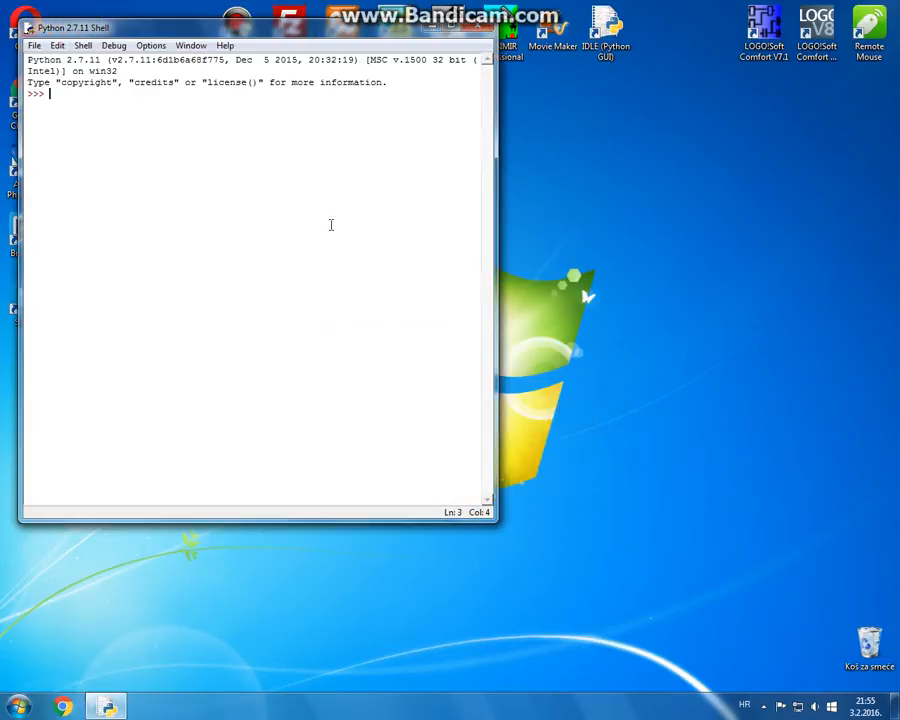
pyautogui.click(320, 219)
pyautogui.write('print')
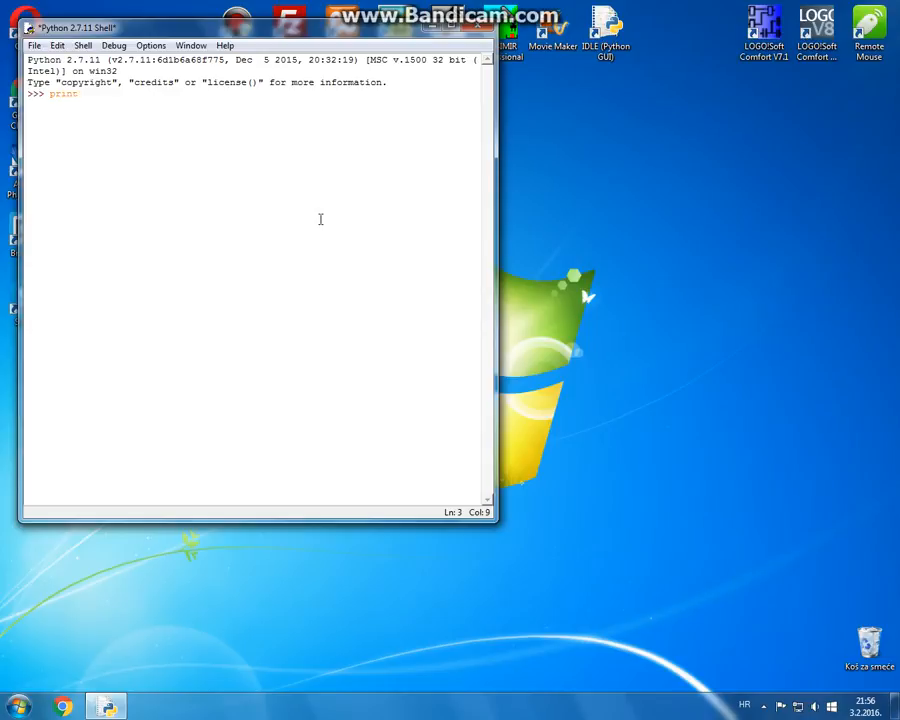
pyautogui.write(" 'Uspješno smo ")
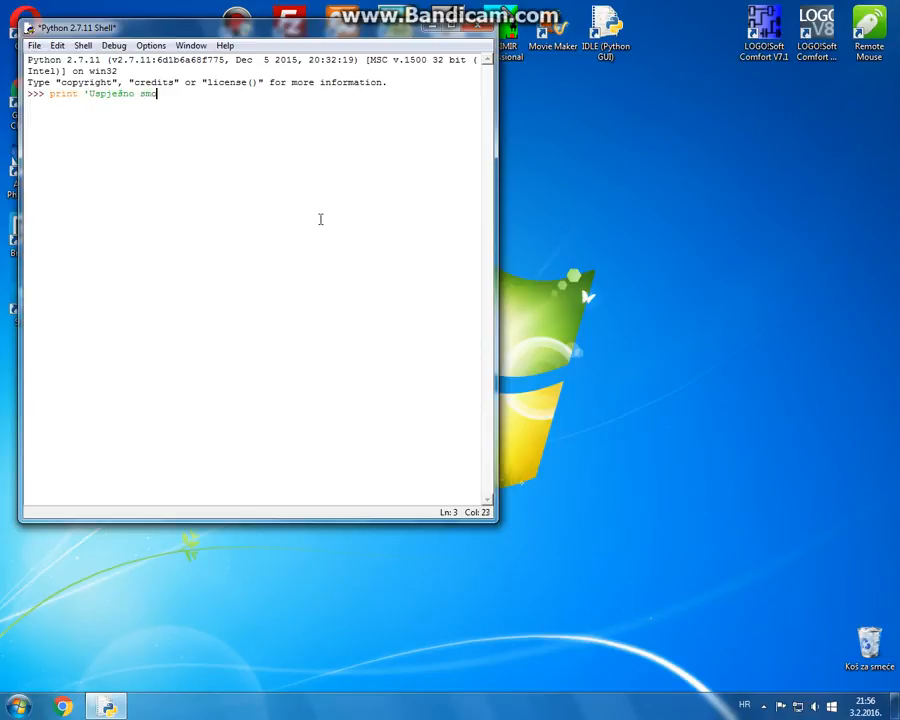
pyautogui.write('inastalirali Pytoho')
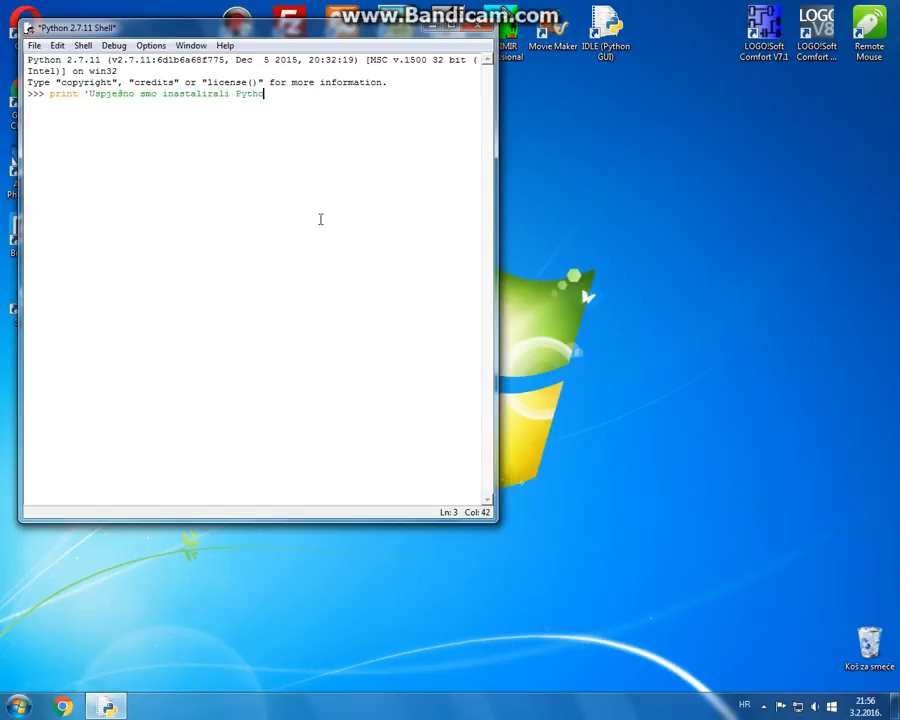
pyautogui.write("n'")
pyautogui.press('Return')
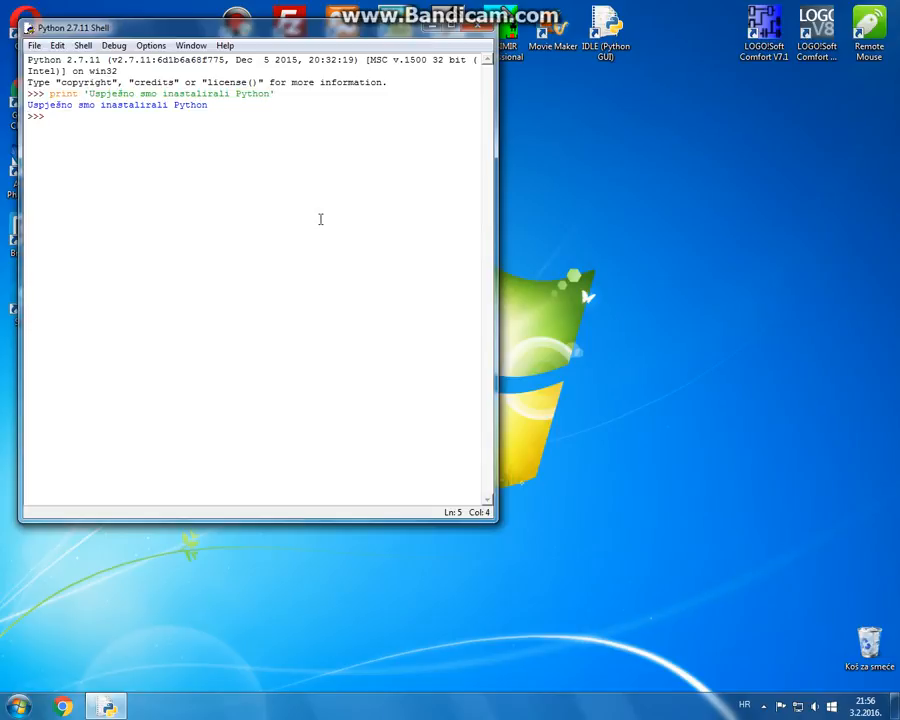